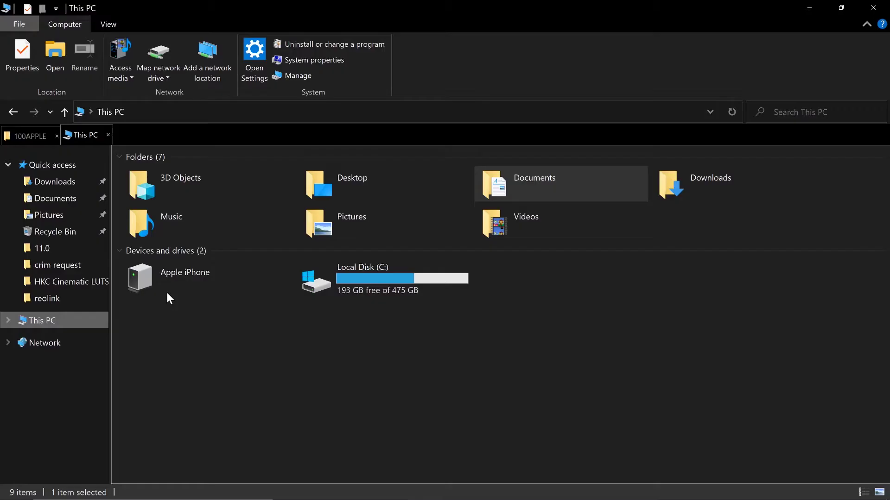
Browse from Apple iPhone through Internal Storage and DCIM into the 100APPLE folder.
double_click(164, 281)
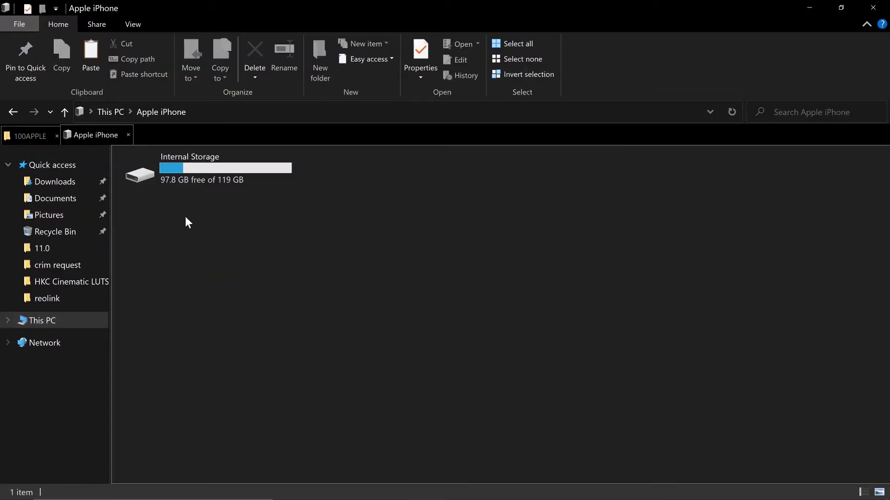
click(181, 165)
double_click(180, 164)
double_click(179, 167)
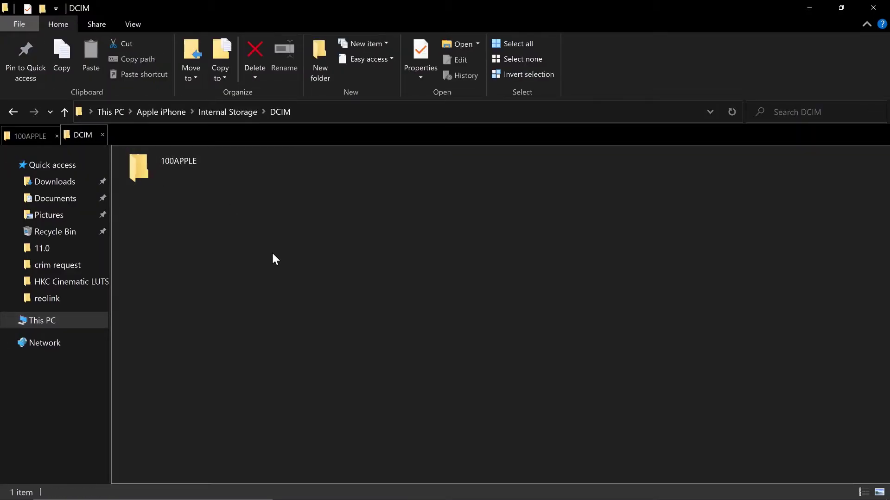
double_click(213, 164)
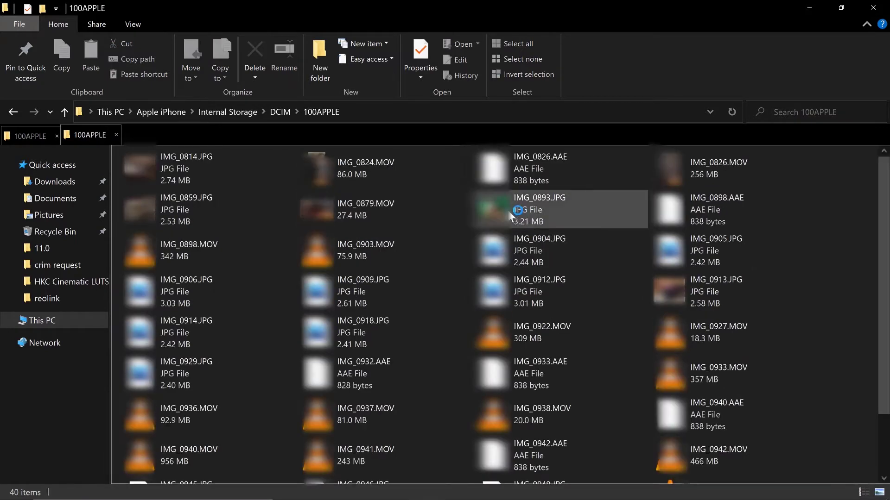
click(509, 212)
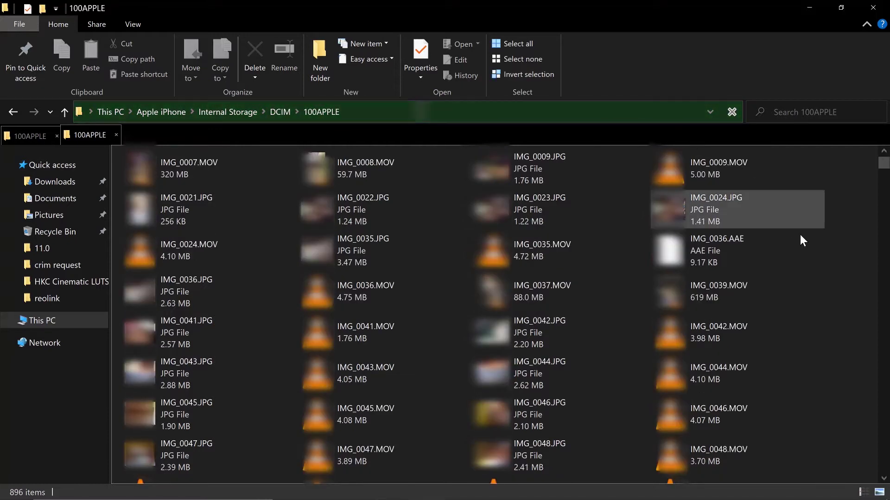
Select all 896 items in 100APPLE and copy them.
key(ctrl+a)
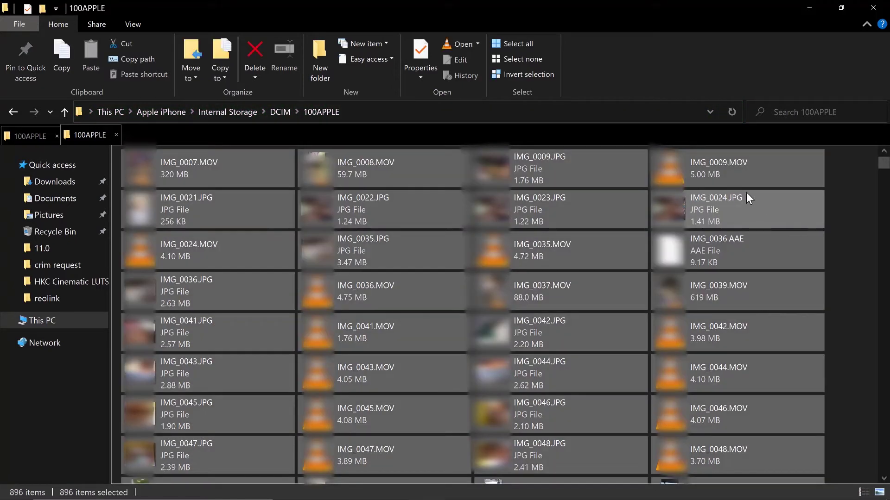
right_click(760, 168)
click(717, 193)
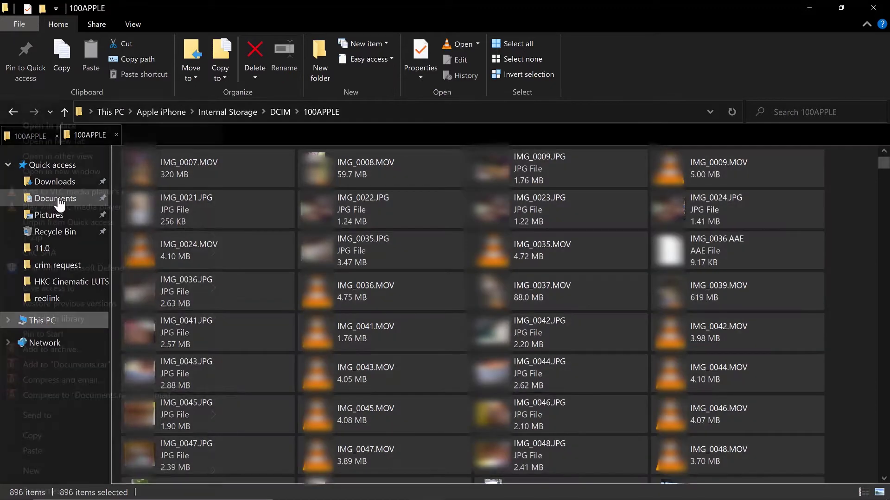
Open Documents in a new tab and go into the demps folder.
right_click(55, 198)
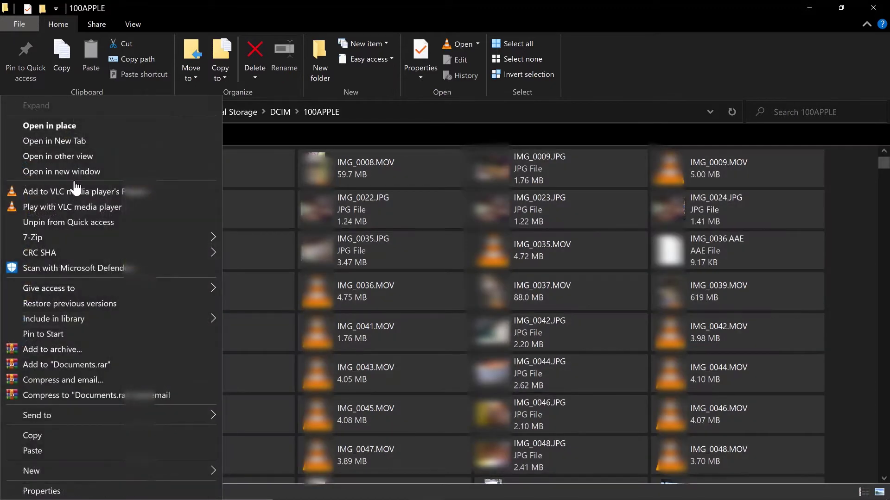
click(83, 156)
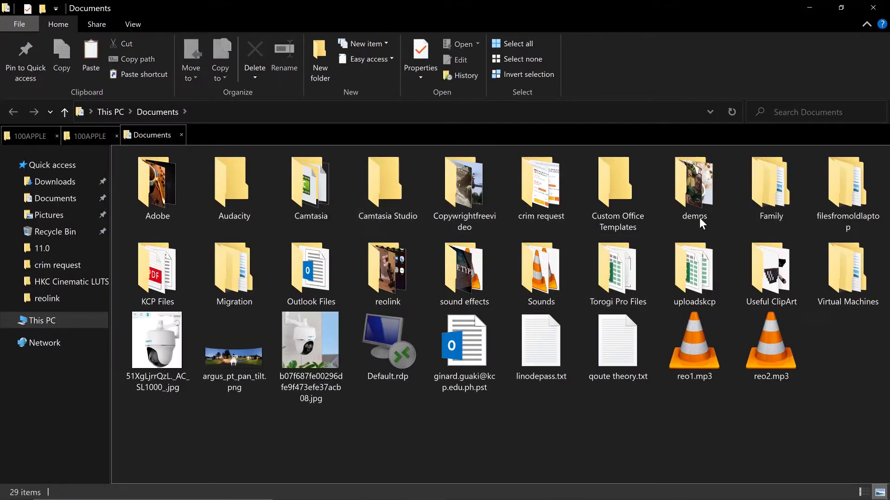
double_click(694, 188)
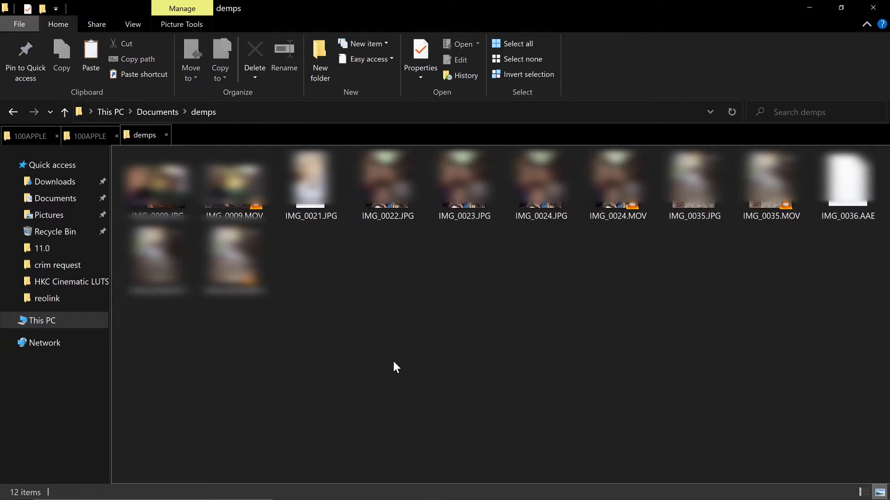
Paste the iPhone files into demps, then drag the device error dialog aside.
key(ctrl+v)
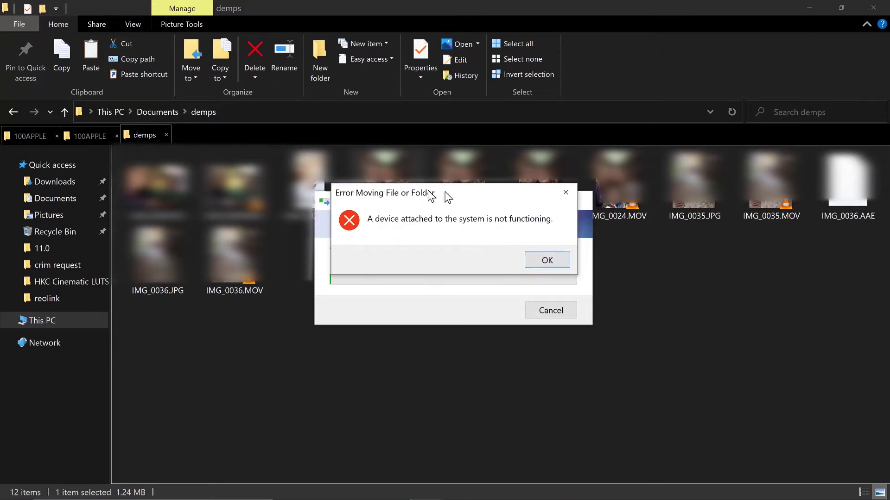
drag(409, 202, 415, 171)
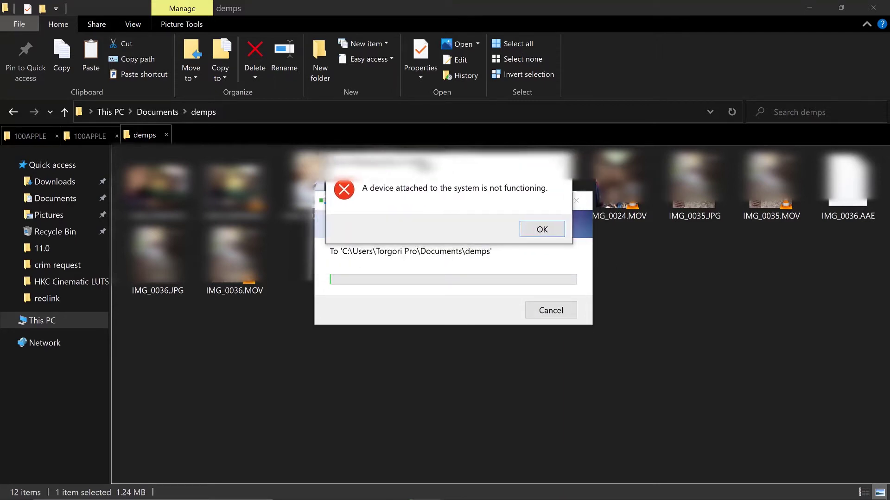
Close the 'Error Moving File or Folder' message with OK.
click(537, 230)
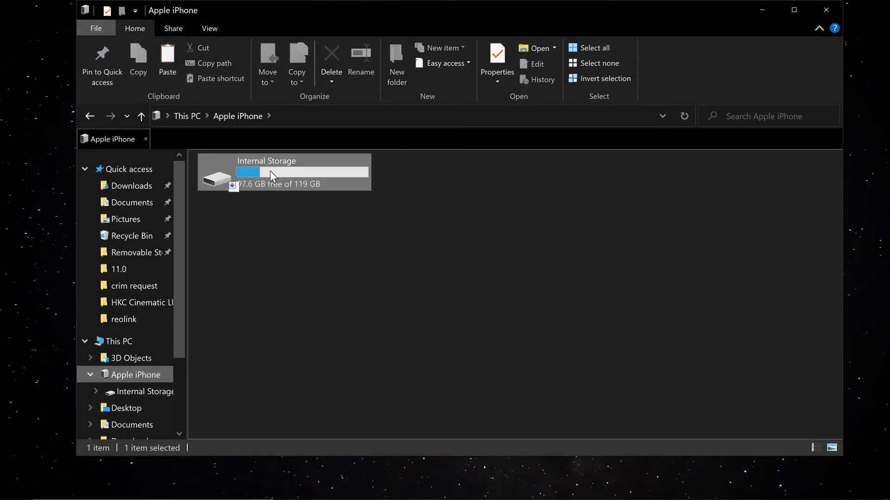
Browse Internal Storage, DCIM and 100APPLE again, leaving no file selected.
double_click(270, 171)
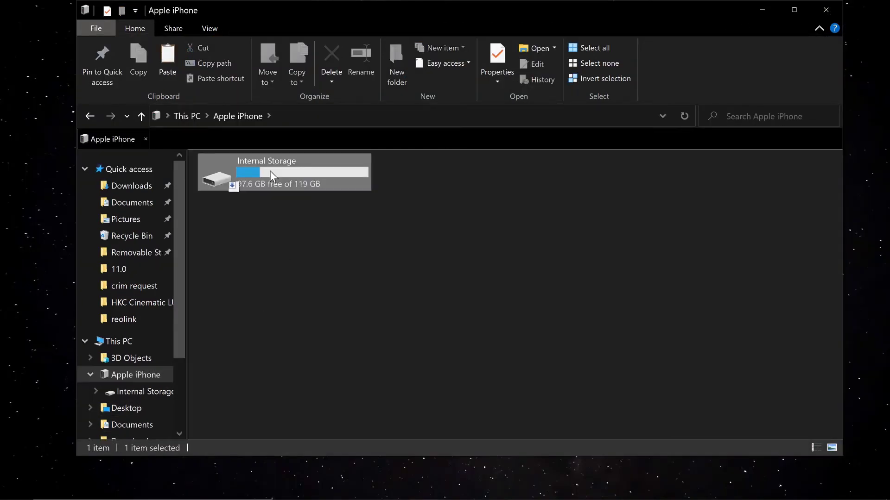
double_click(294, 171)
double_click(295, 169)
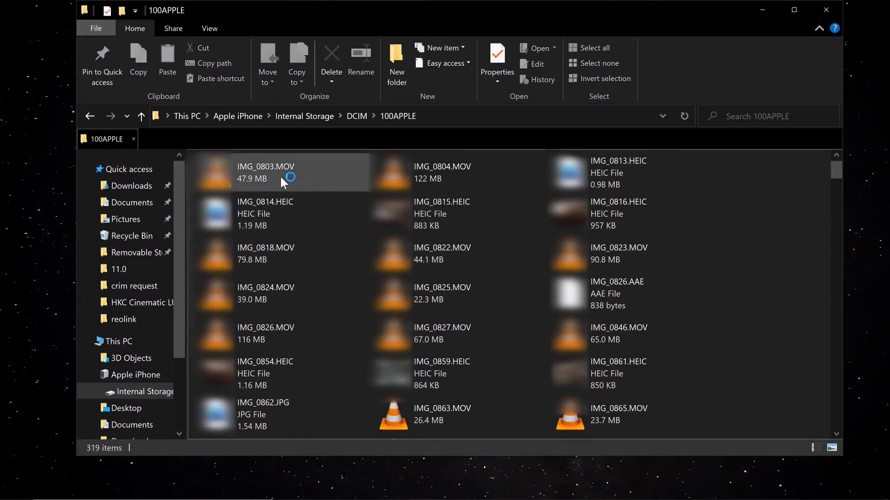
click(280, 176)
click(768, 241)
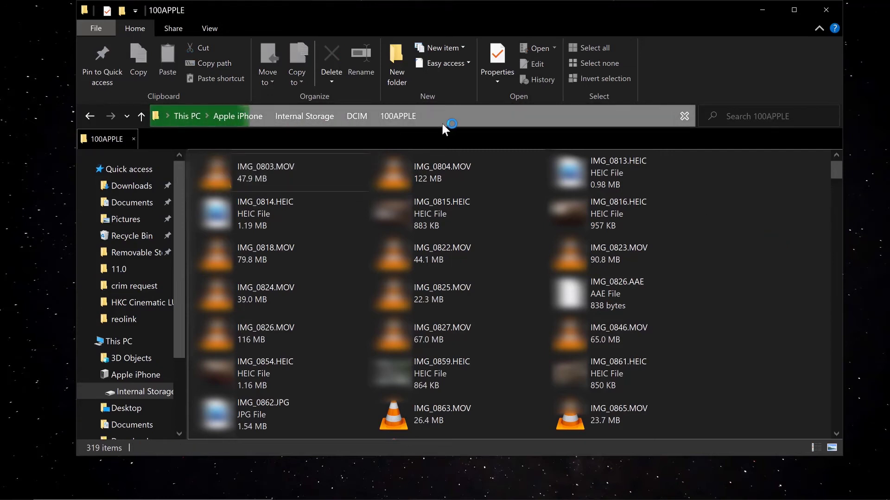
Select all 896 iPhone items in 100APPLE and copy them.
click(597, 182)
key(ctrl+a)
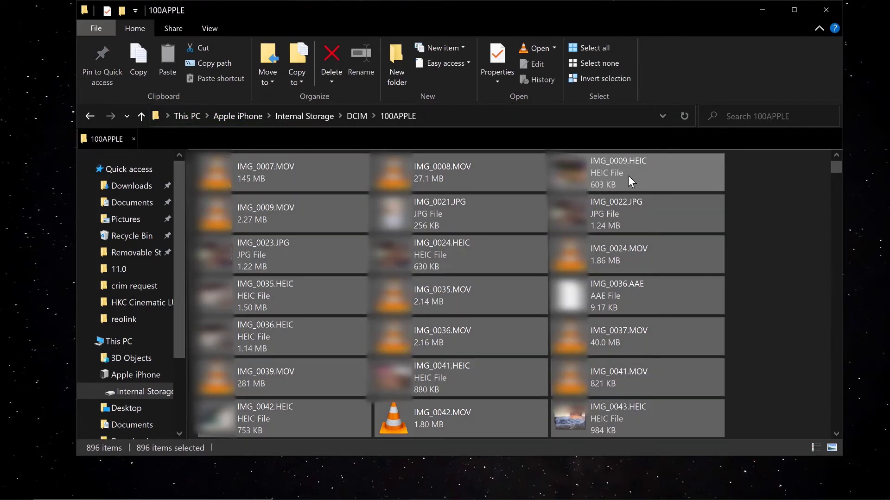
right_click(628, 176)
click(537, 281)
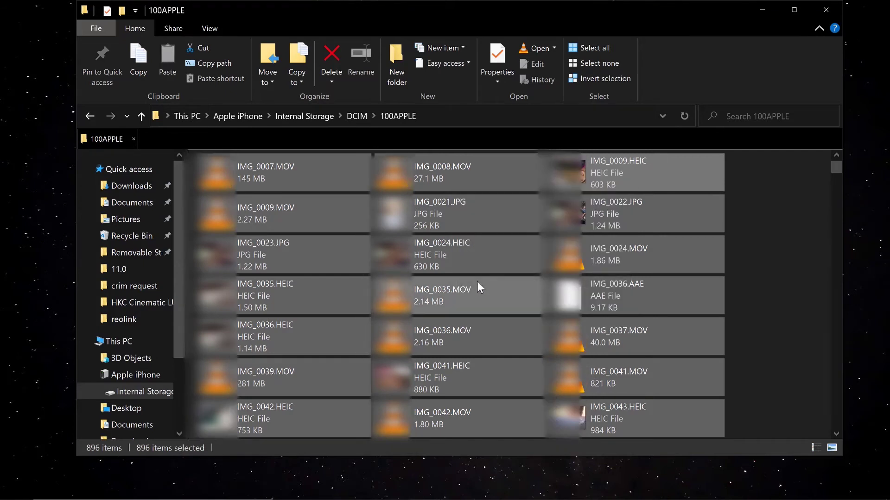
Open Documents in a new tab and paste the copied files into demps.
right_click(132, 202)
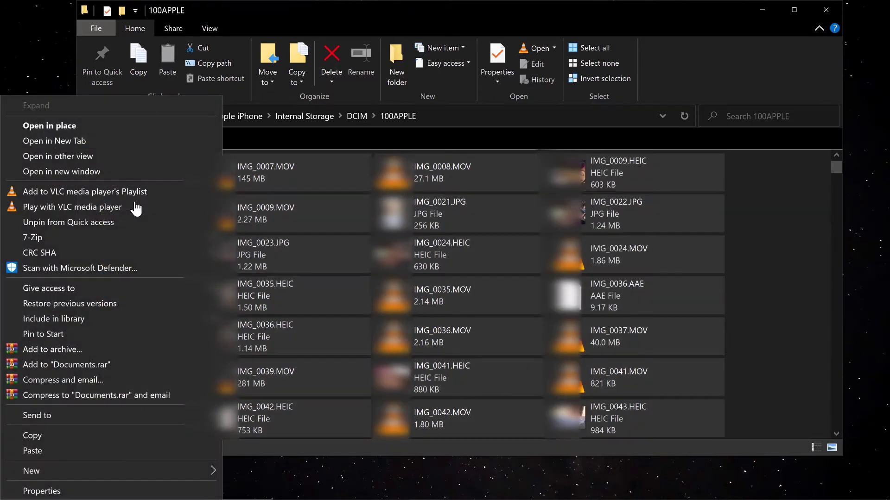
click(63, 141)
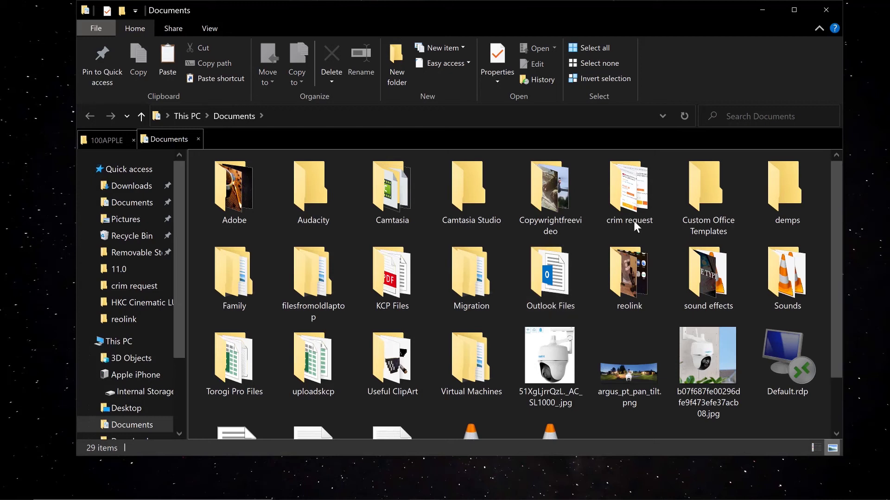
double_click(783, 189)
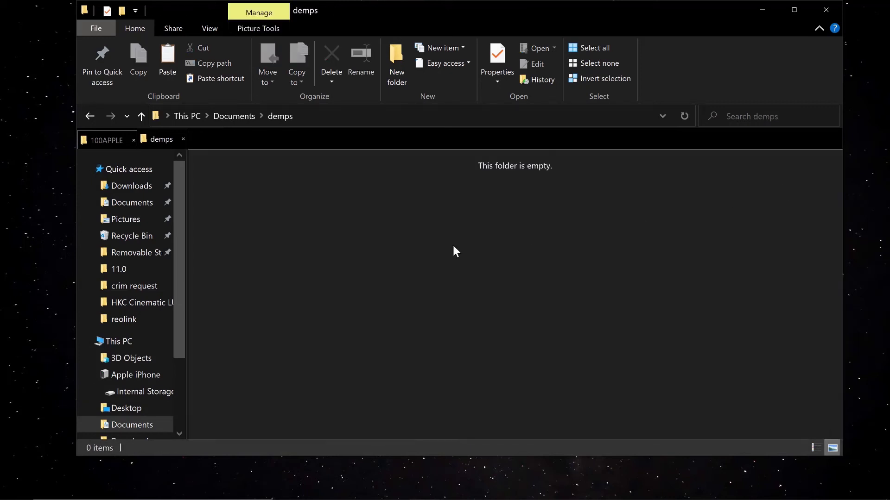
right_click(318, 268)
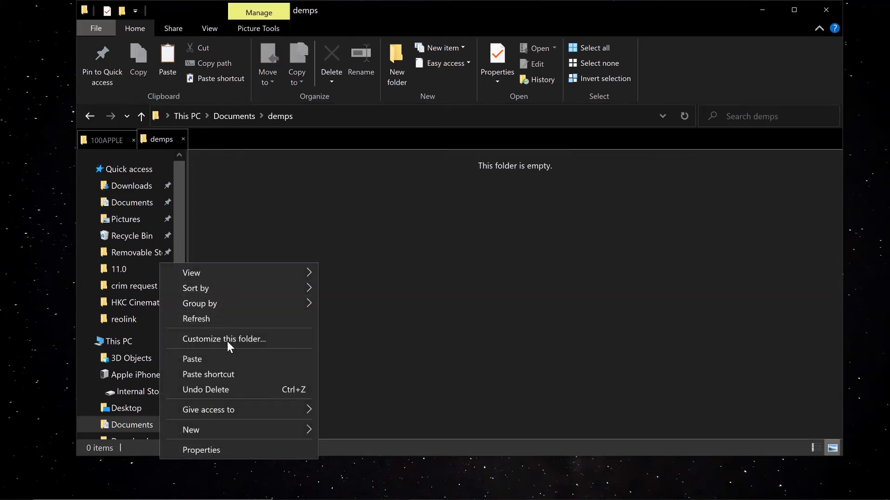
click(227, 359)
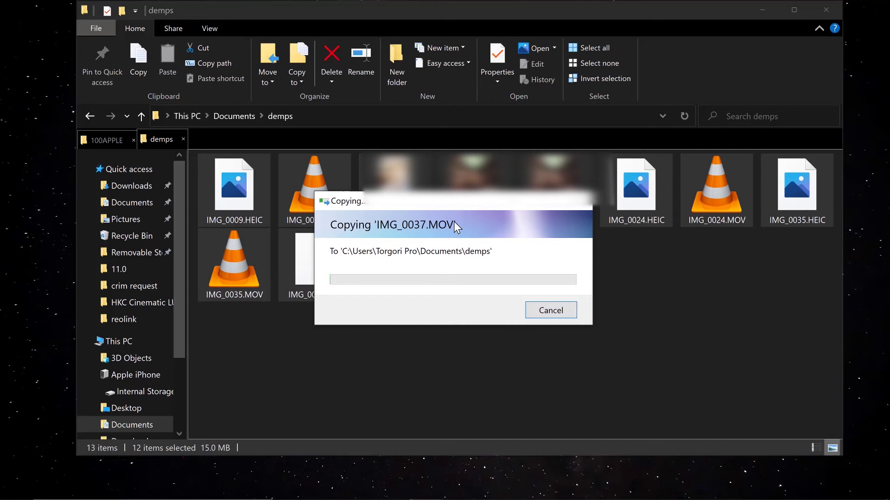
Drag the Copying progress window to the top of the screen while files copy.
mouse_move(424, 203)
mouse_down()
mouse_move(472, 245)
mouse_move(463, 35)
mouse_up()
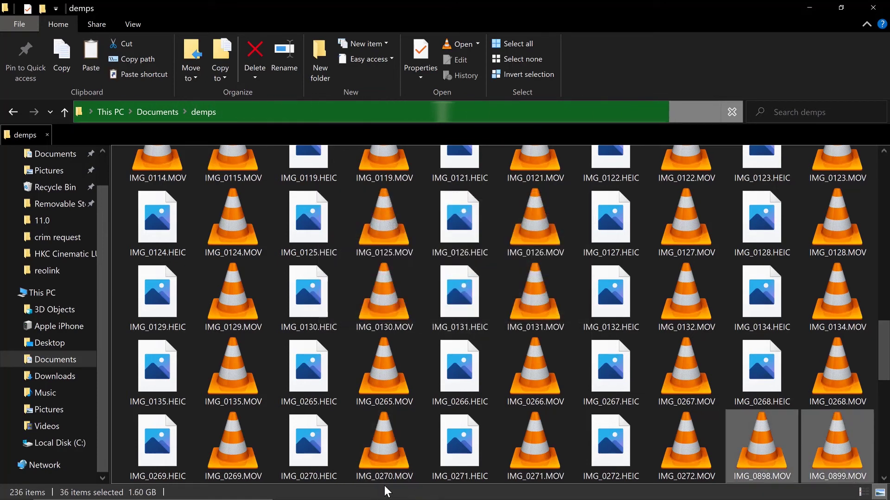
Compare the 100APPLE and demps item counts from the taskbar, then minimize the windows.
click(426, 486)
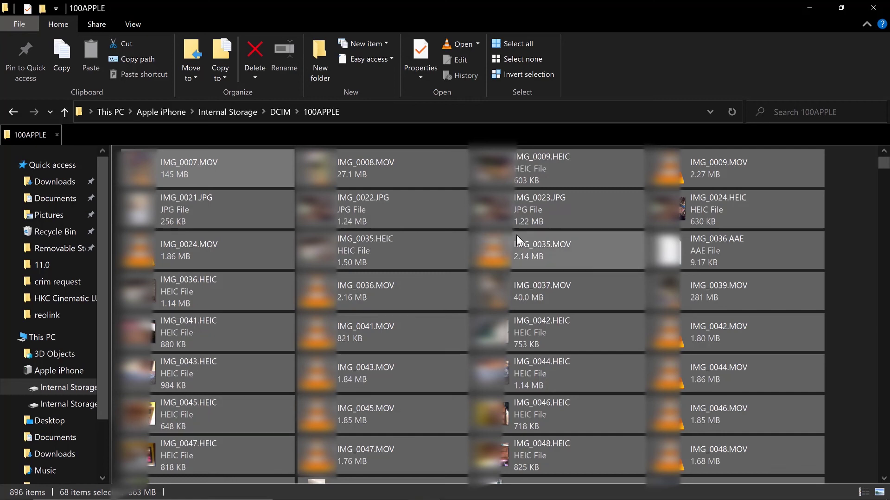
click(426, 487)
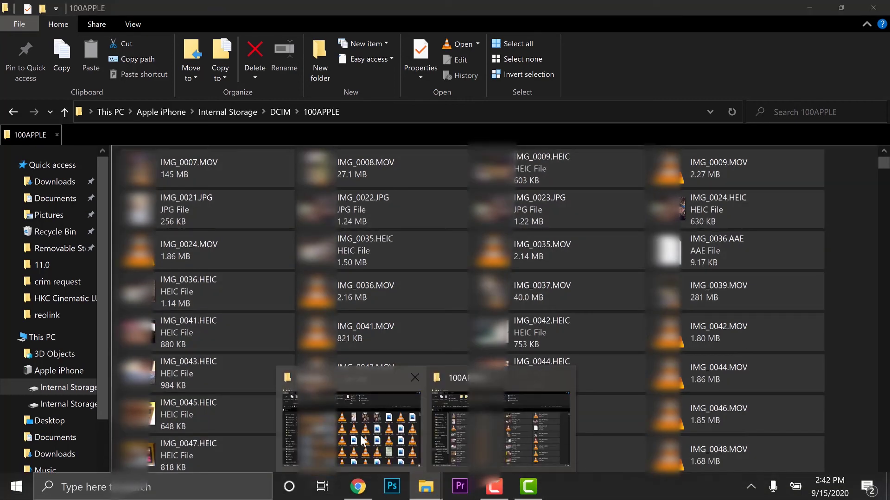
click(386, 424)
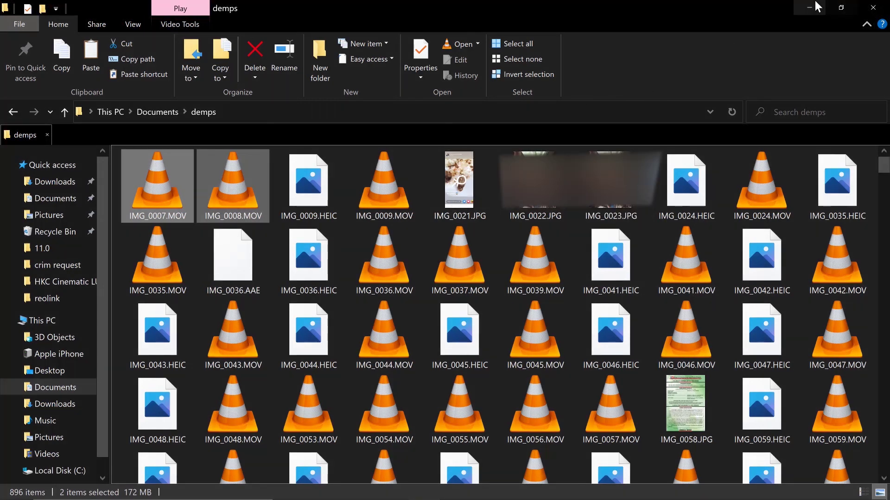
click(814, 5)
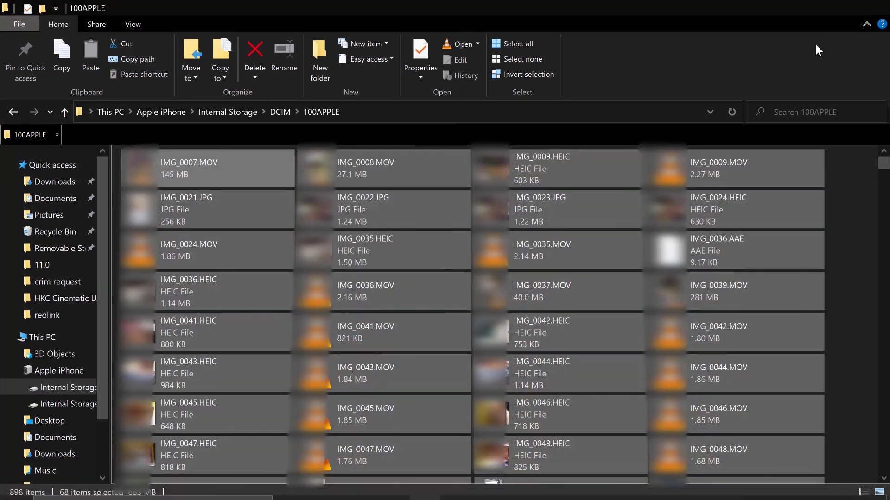